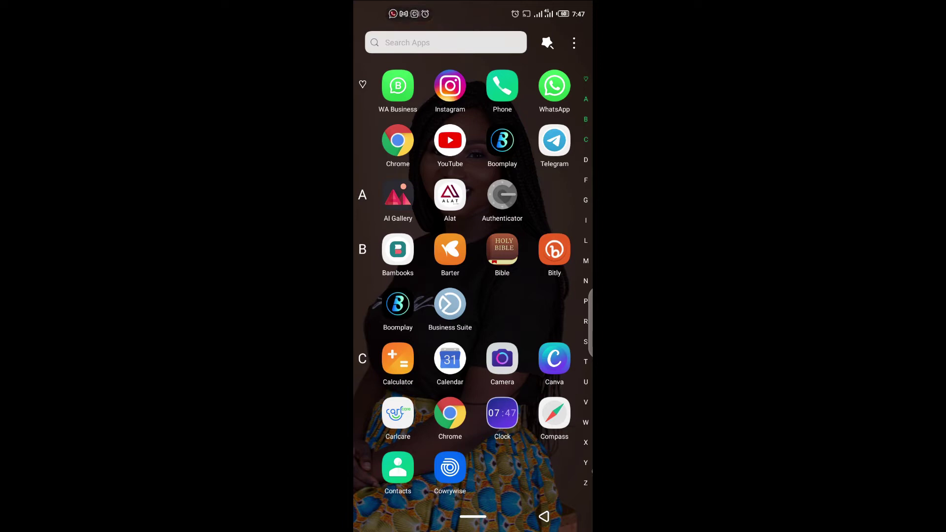
scroll(473, 277, down, 3)
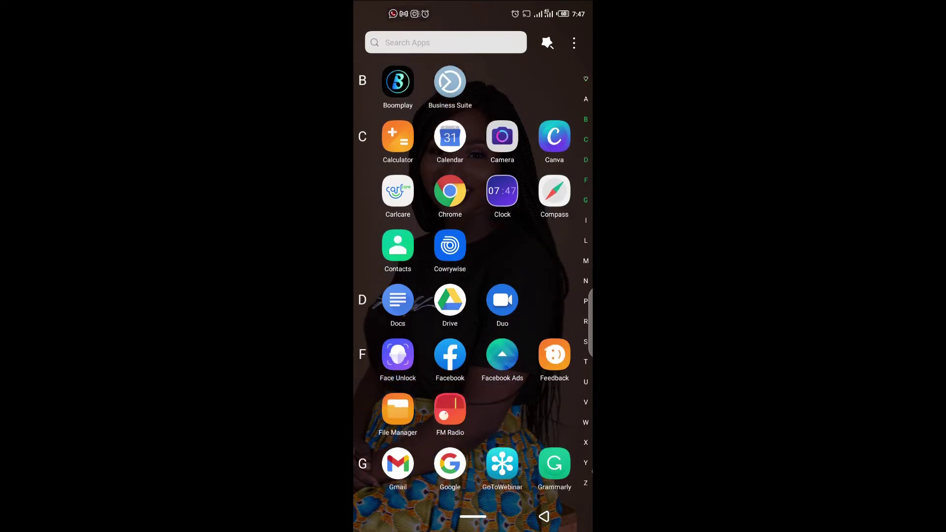
scroll(473, 278, down, 2)
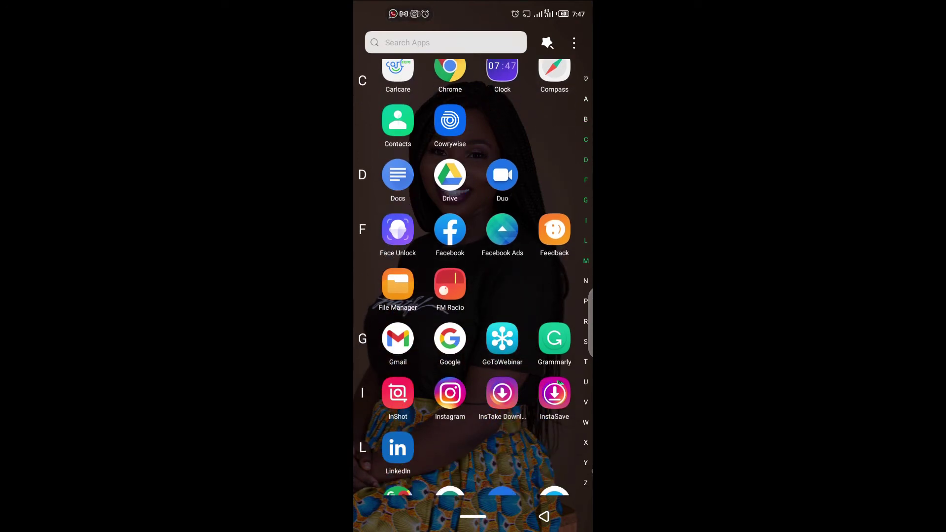
- Browse Internal shared storage from File Manager's All files view, down to the W folders
click(450, 174)
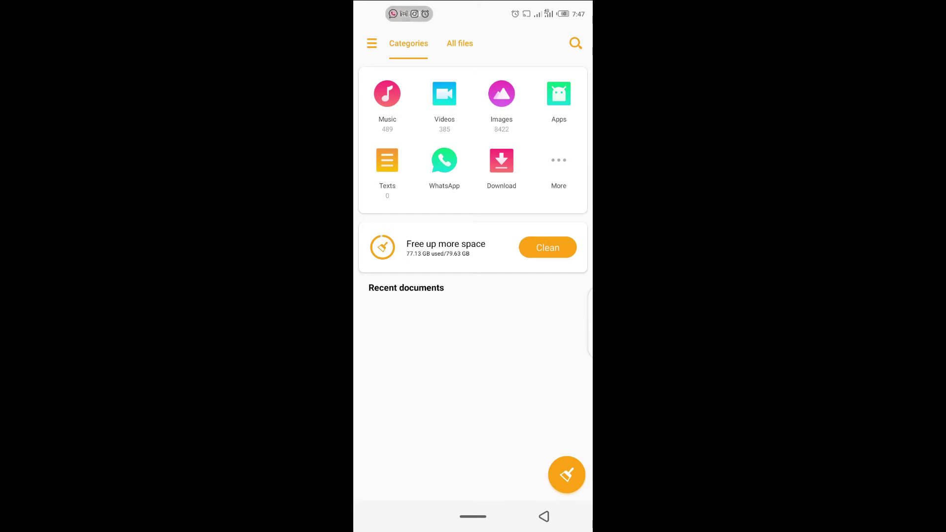
click(460, 43)
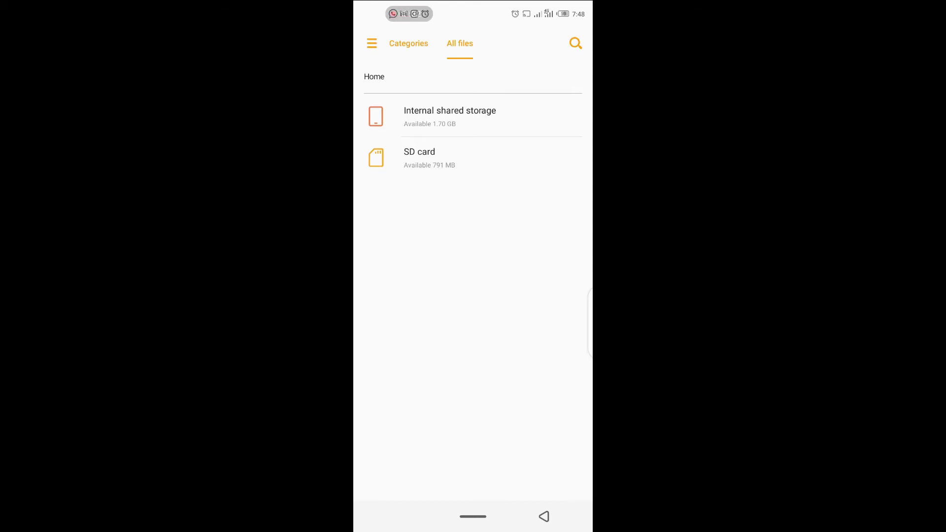
click(450, 116)
scroll(473, 296, down, 10)
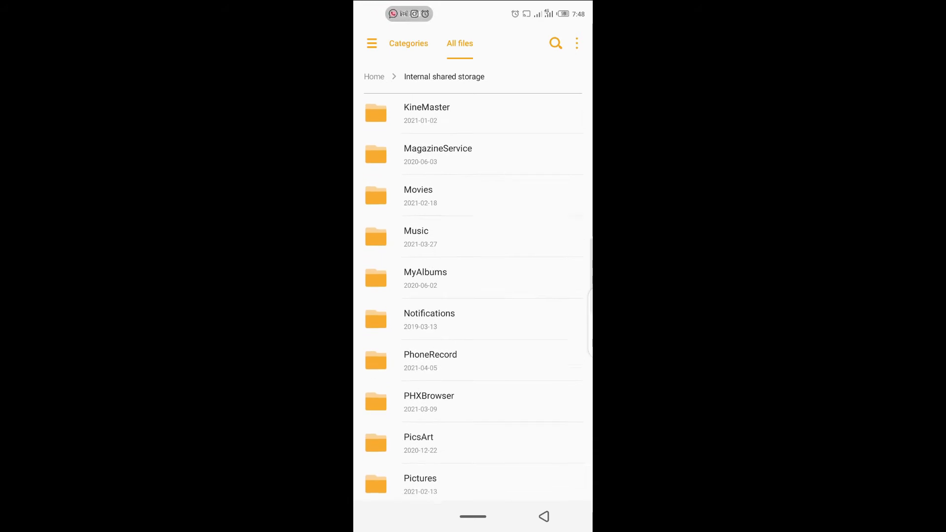
scroll(473, 296, down, 3)
scroll(473, 296, down, 3)
scroll(473, 296, down, 3)
scroll(473, 296, down, 3)
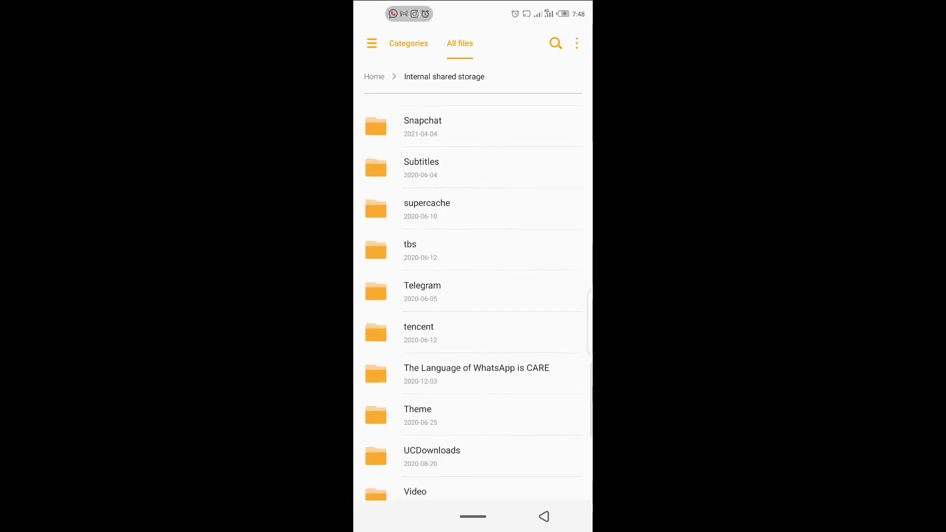
scroll(473, 296, down, 3)
scroll(473, 296, down, 3)
scroll(474, 296, down, 3)
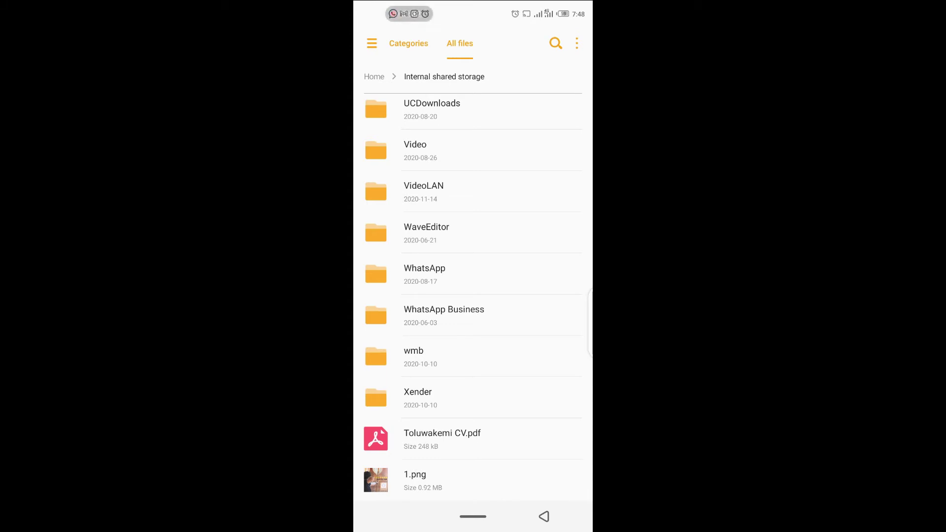
- Inspect the four msgstore files in WhatsApp Business Databases, then return to Home
click(444, 315)
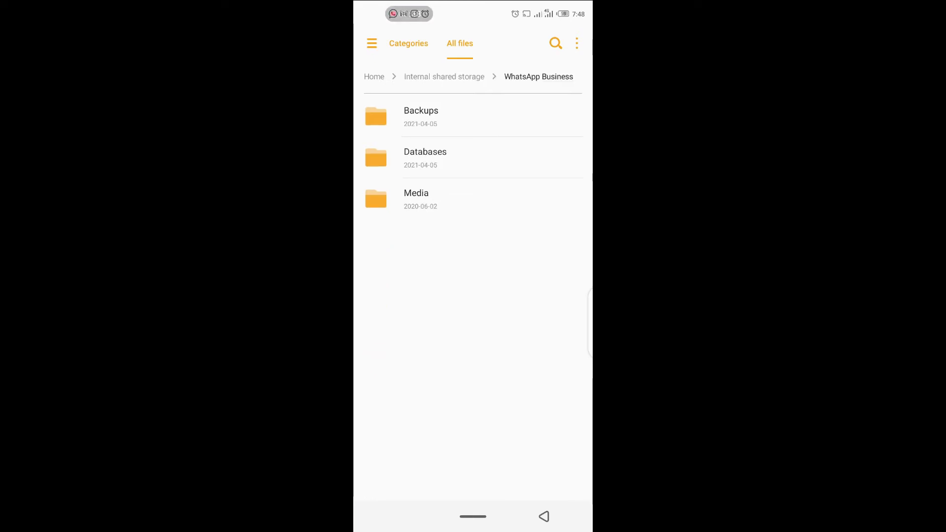
click(425, 158)
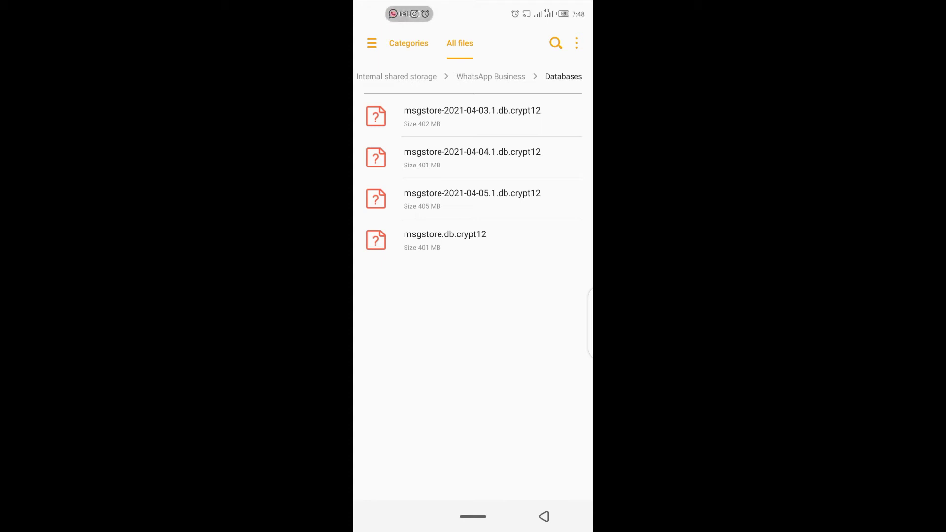
key(Escape)
key(Escape)
key(Escape)
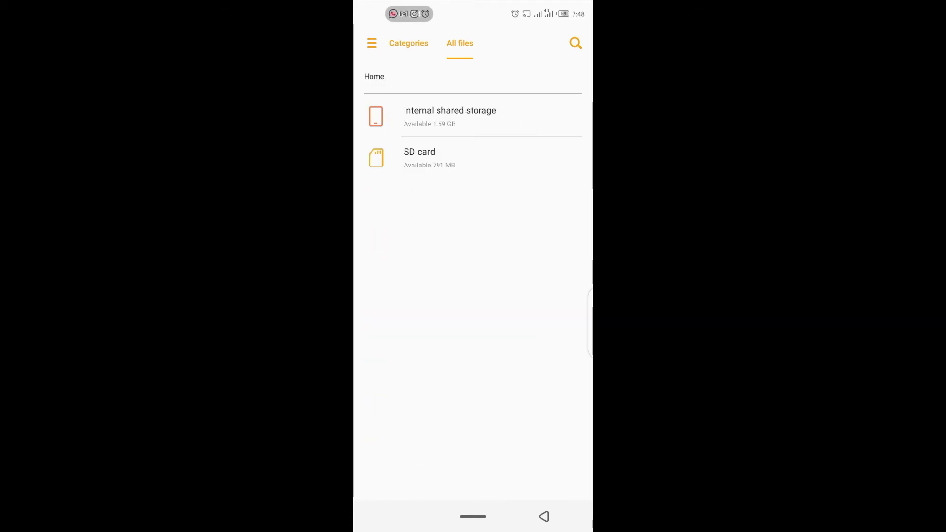
- Go to Internal shared storage > WhatsApp Business > Databases
click(450, 116)
scroll(473, 296, down, 10)
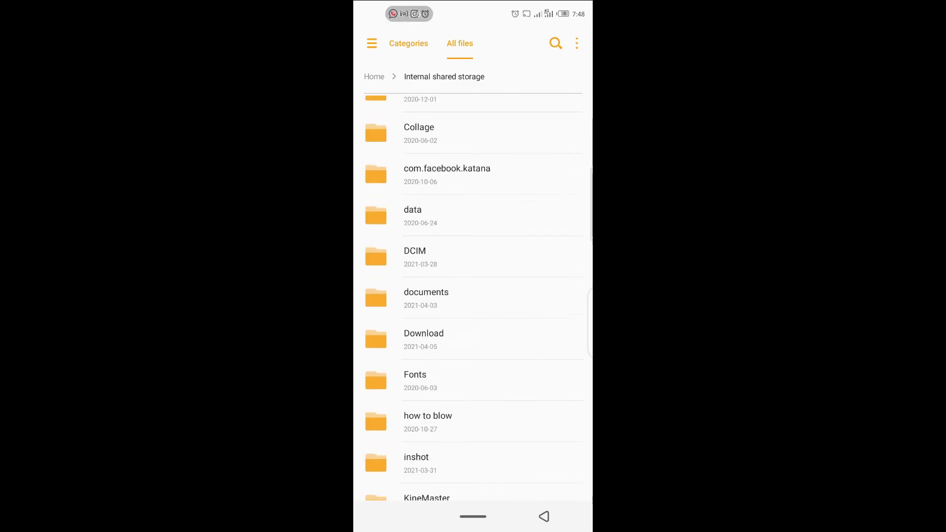
scroll(473, 296, down, 10)
scroll(473, 295, down, 8)
scroll(474, 297, down, 6)
scroll(474, 296, down, 6)
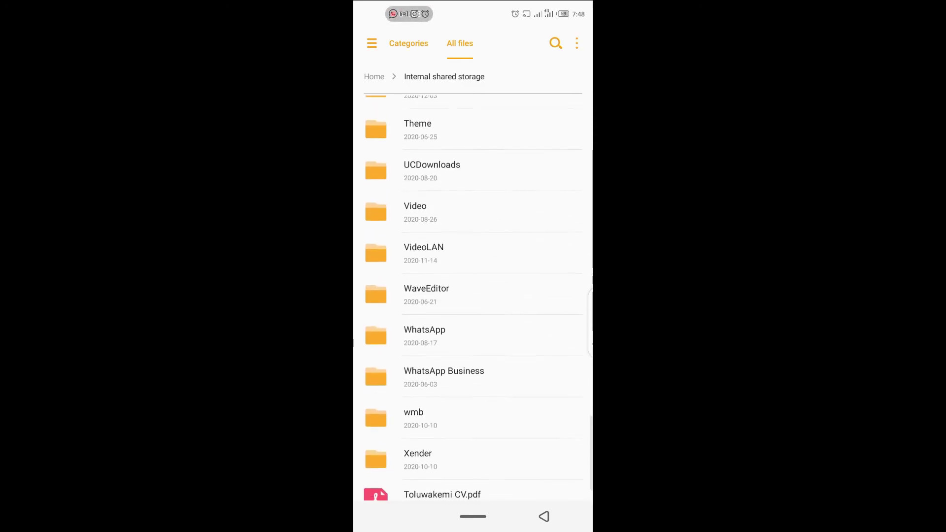
click(444, 370)
click(425, 158)
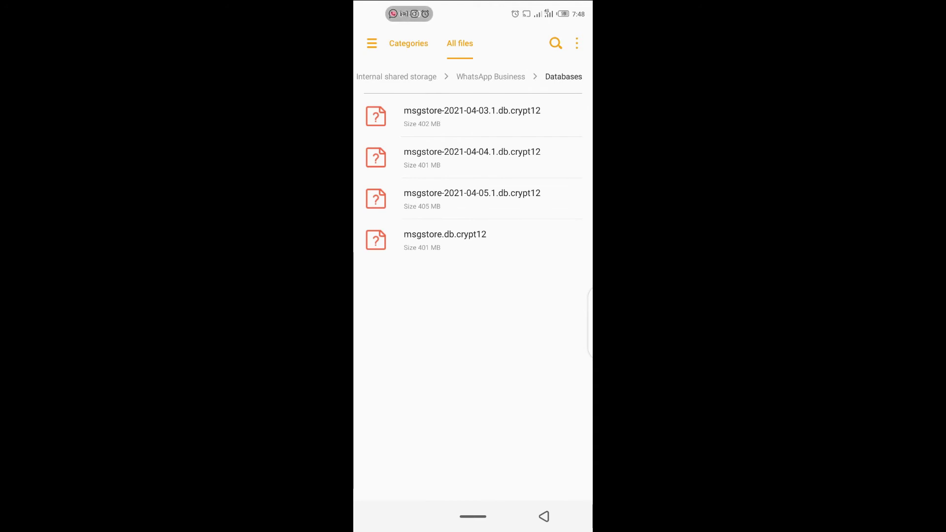
- Delete all four msgstore backup files and return to Home
click(472, 116)
click(472, 158)
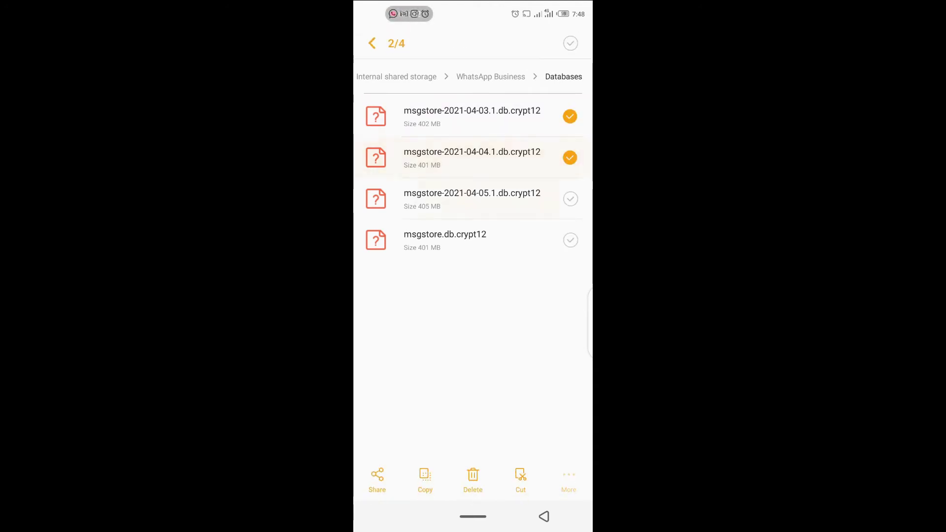
click(472, 199)
click(472, 241)
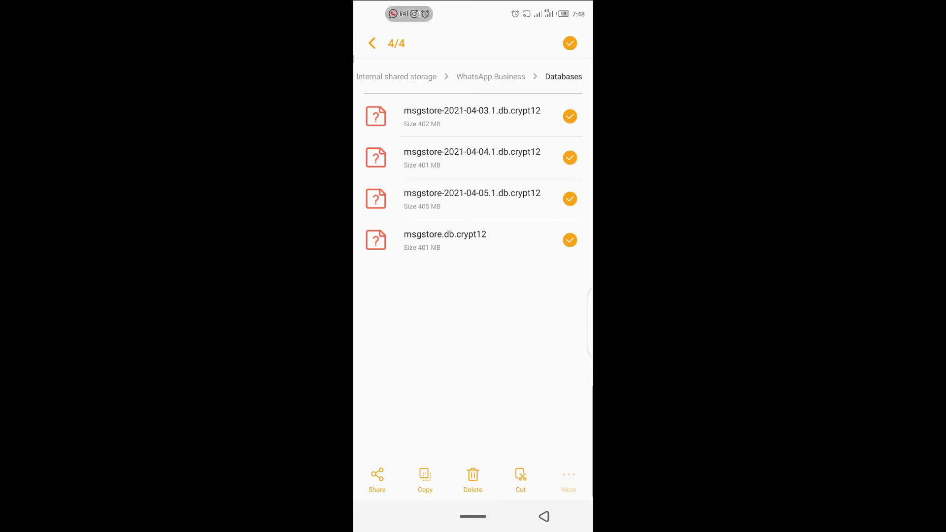
click(473, 481)
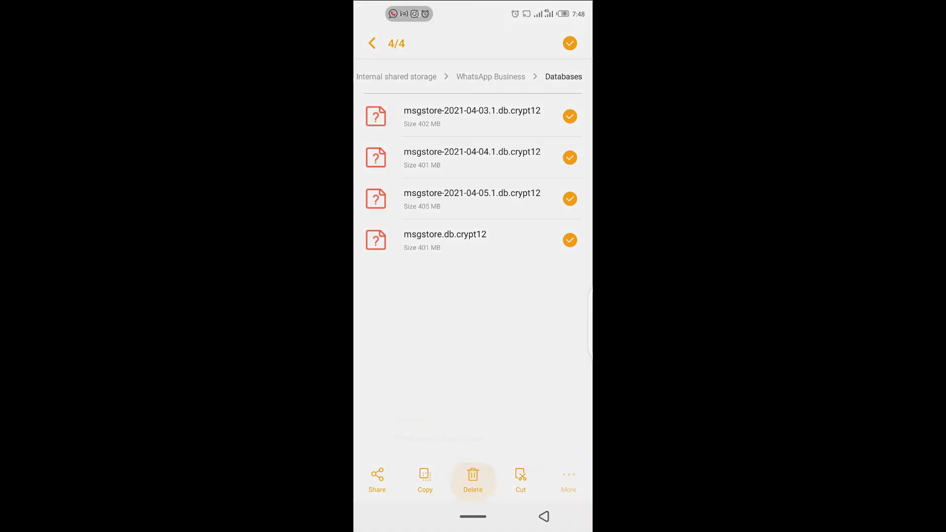
click(535, 470)
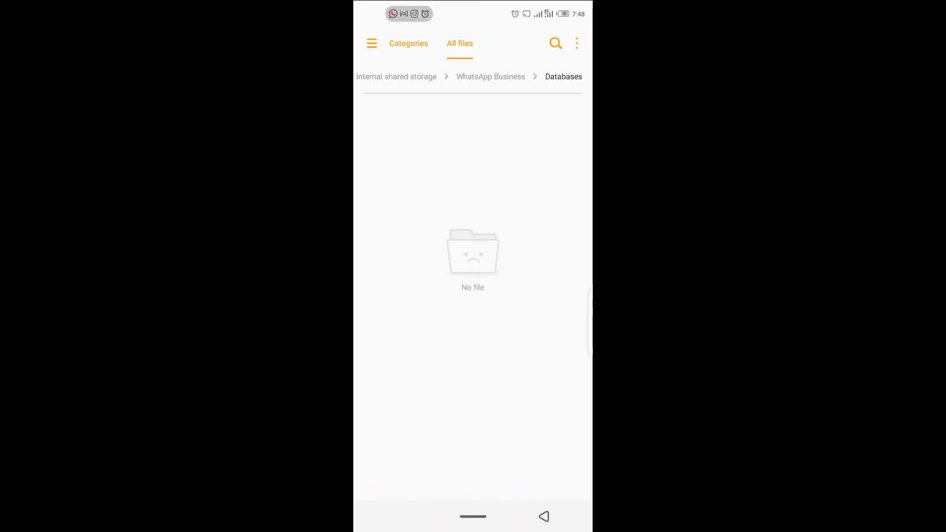
key(Escape)
key(Escape)
key(Escape)
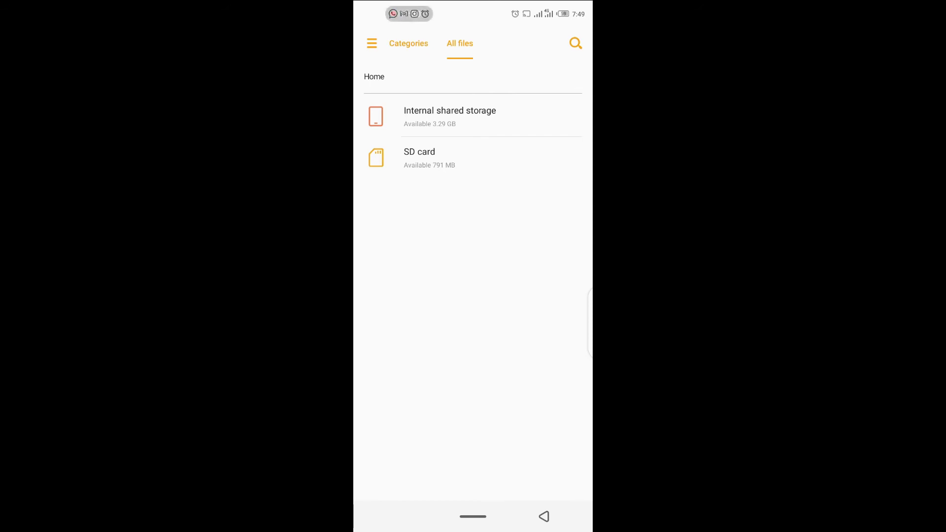
- Go to Internal shared storage > WhatsApp > Databases
click(449, 117)
scroll(473, 295, down, 5)
scroll(474, 295, down, 5)
scroll(473, 296, down, 5)
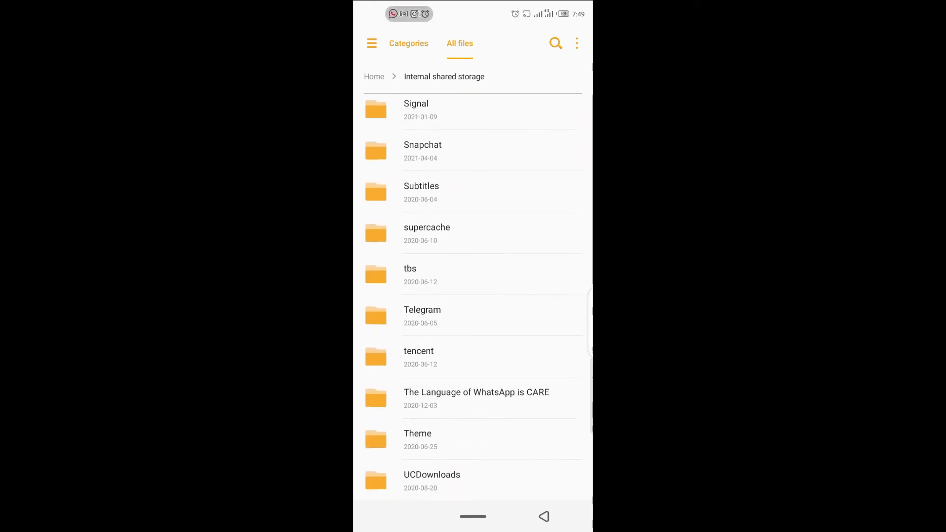
scroll(474, 297, down, 5)
scroll(473, 296, down, 2)
click(443, 317)
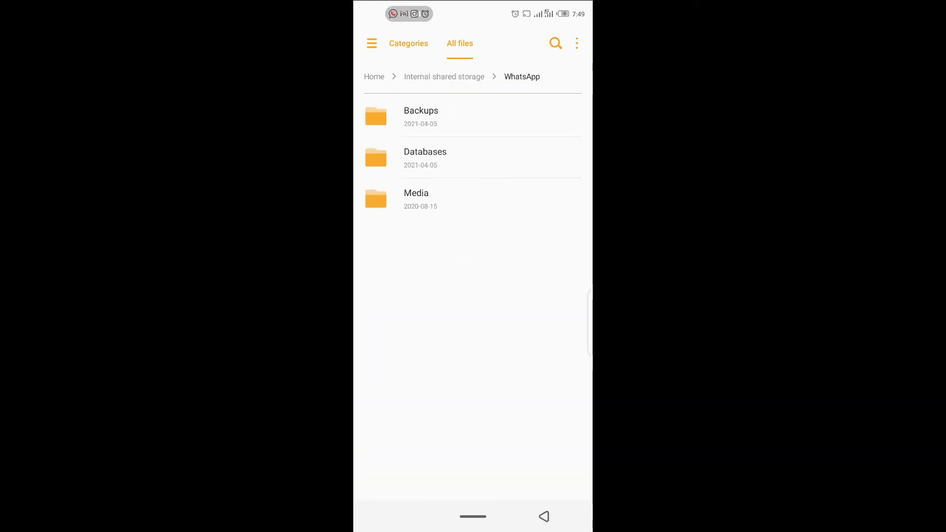
click(425, 156)
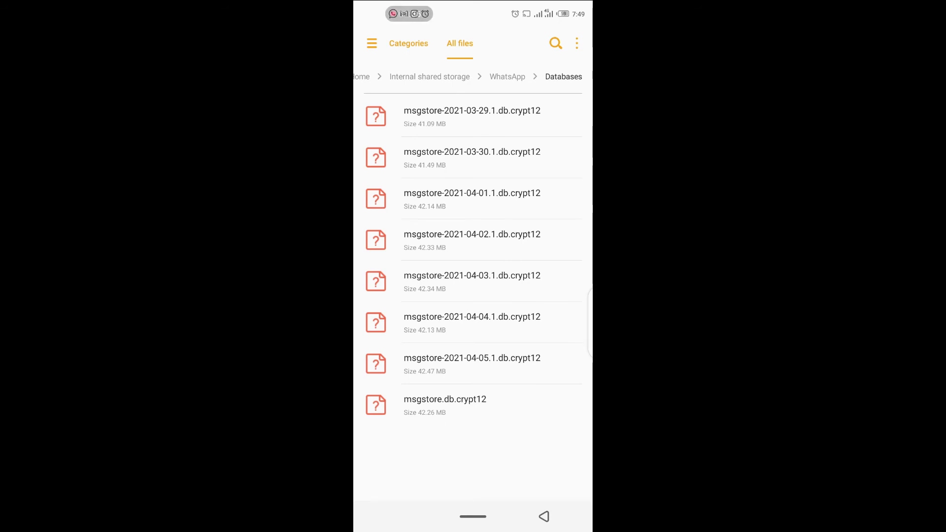
- Select all eight msgstore backups and delete them
click(473, 116)
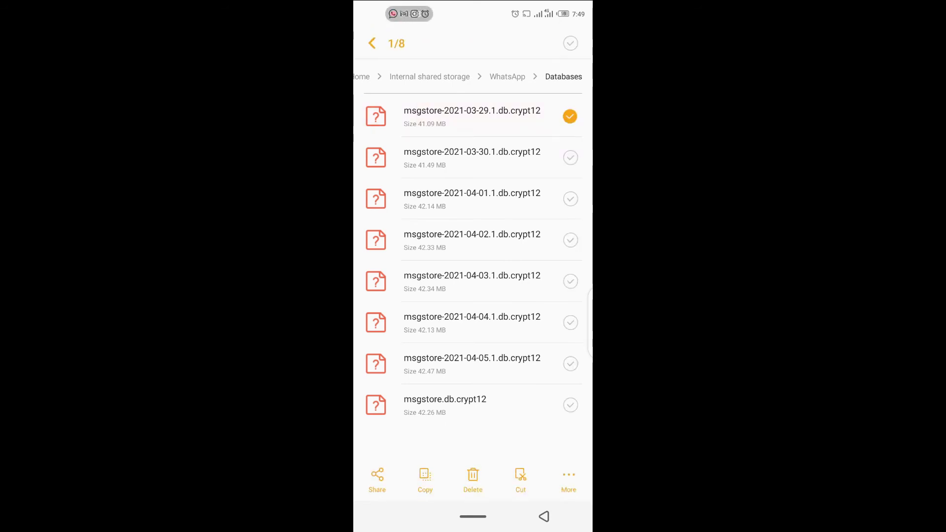
click(569, 43)
click(474, 480)
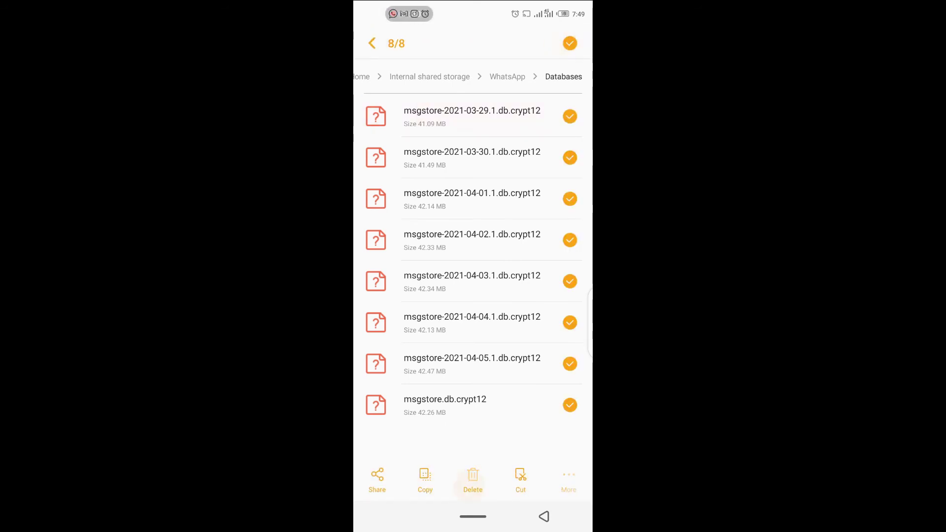
click(534, 473)
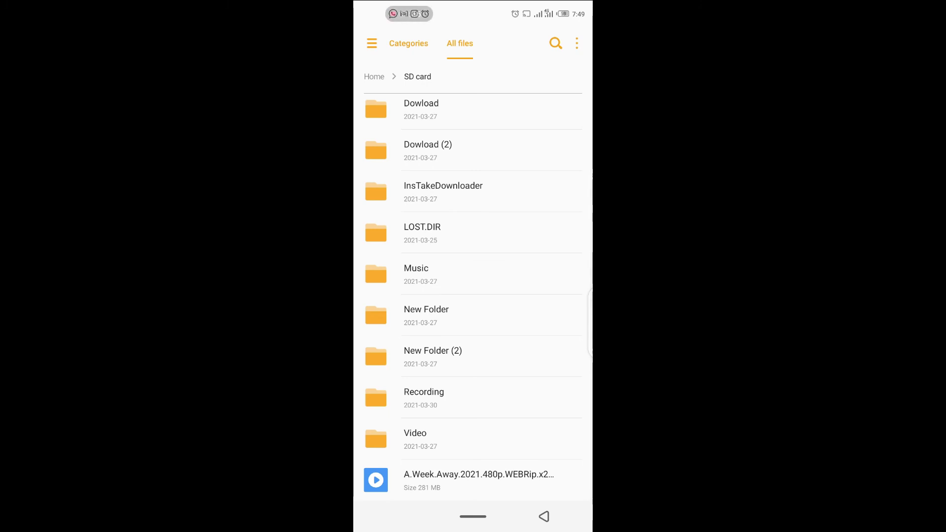
- Recheck internal shared storage and return Home, now showing 3.62 GB available
click(544, 516)
click(474, 116)
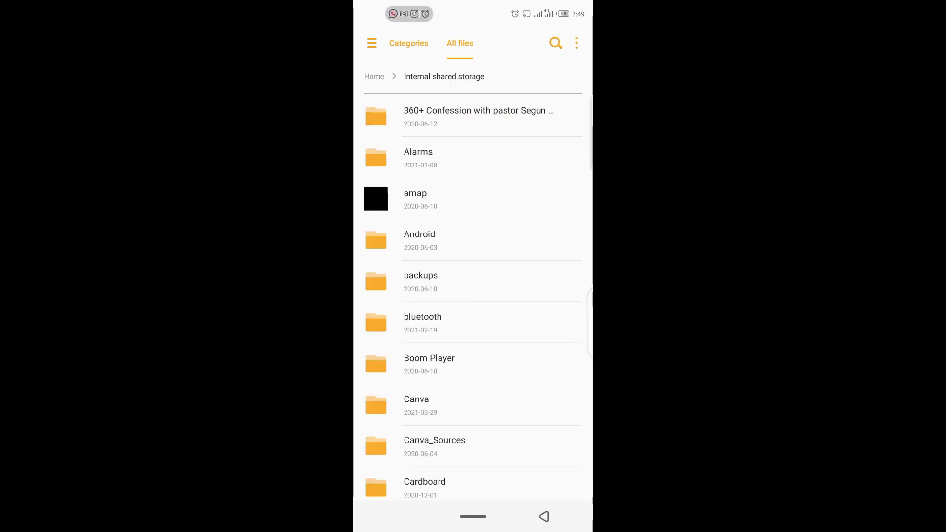
scroll(473, 296, down, 10)
scroll(473, 295, down, 3)
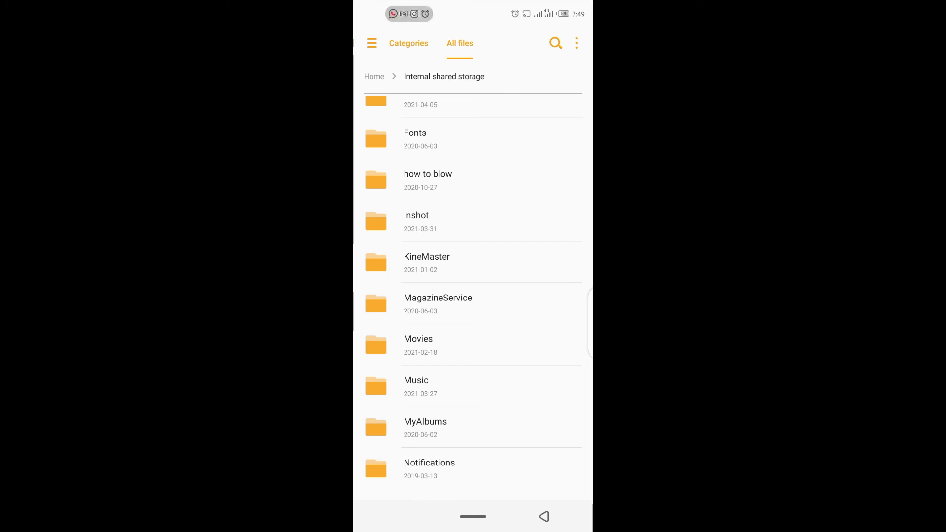
scroll(474, 296, up, 5)
scroll(474, 296, up, 3)
key(Escape)
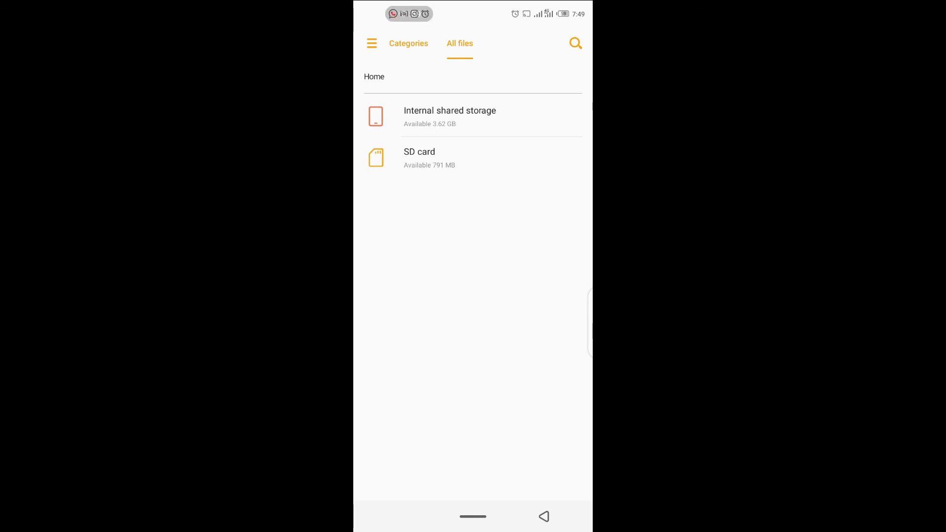
click(450, 116)
click(374, 77)
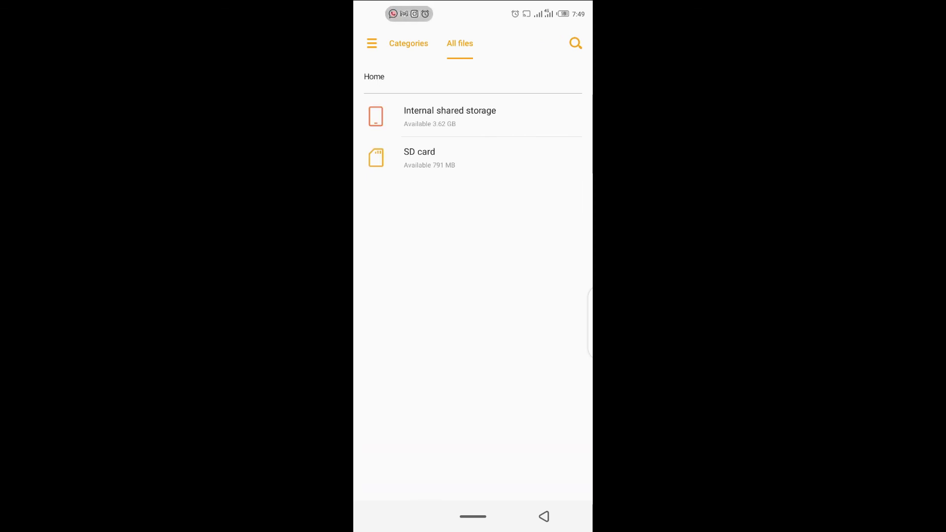